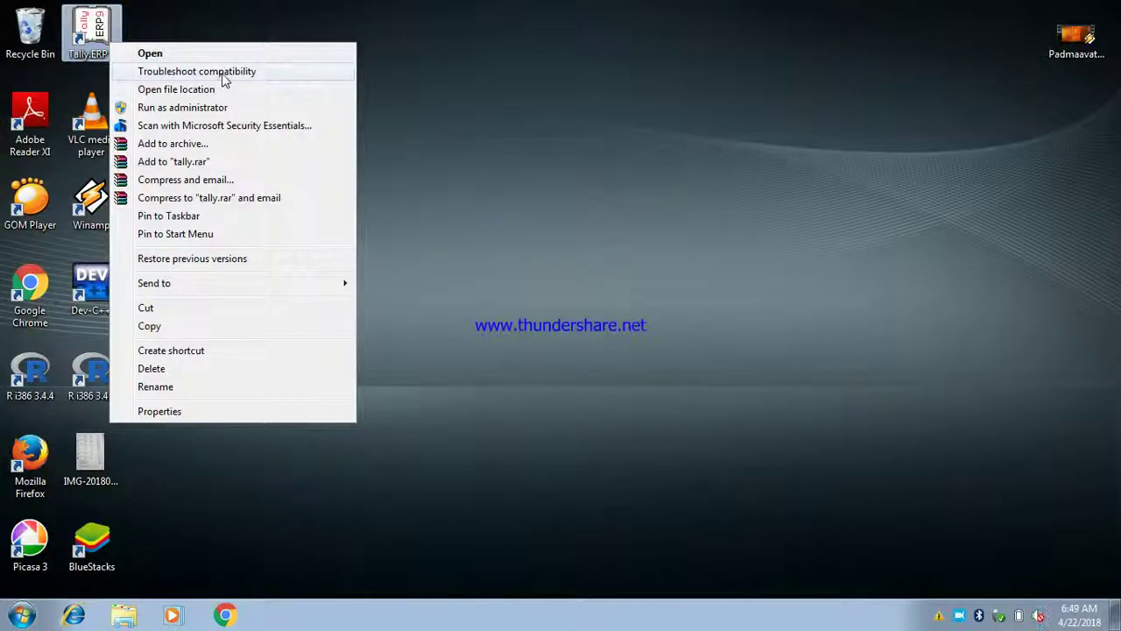
Step: Open the properties of the Tally.ERP 9 desktop shortcut, examine its general and shortcut details, and close them
click(504, 55)
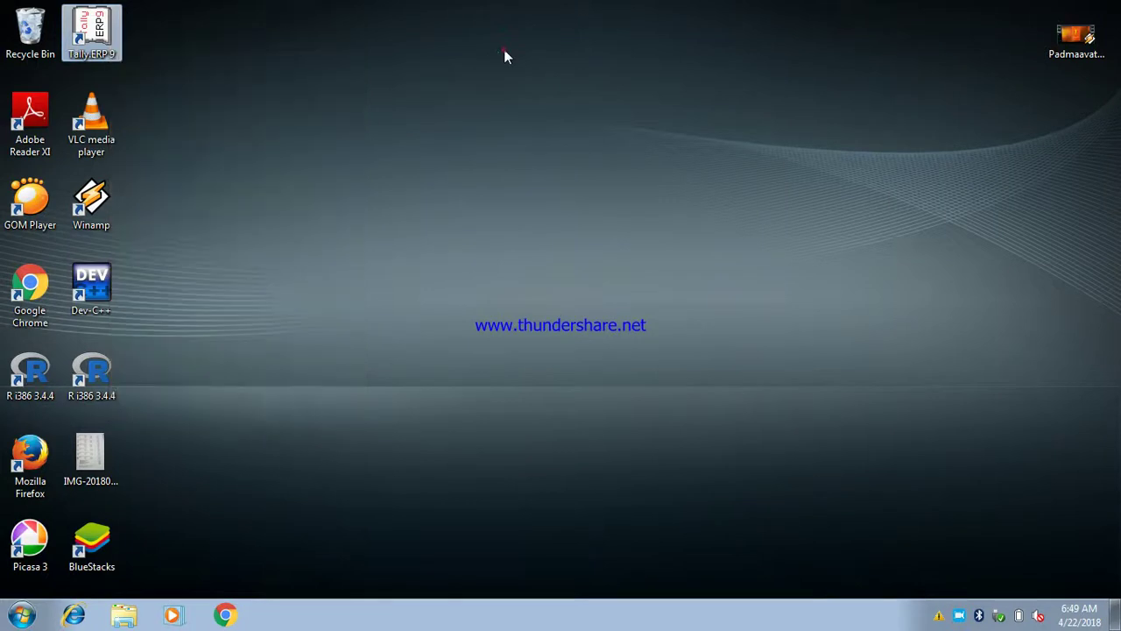
right_click(94, 39)
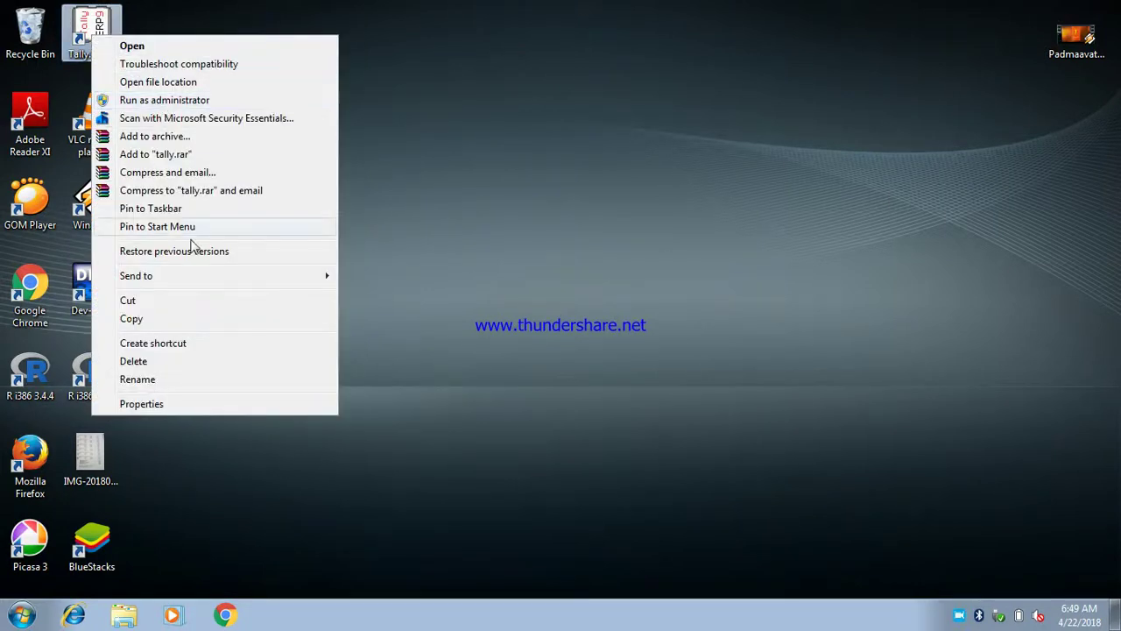
click(165, 404)
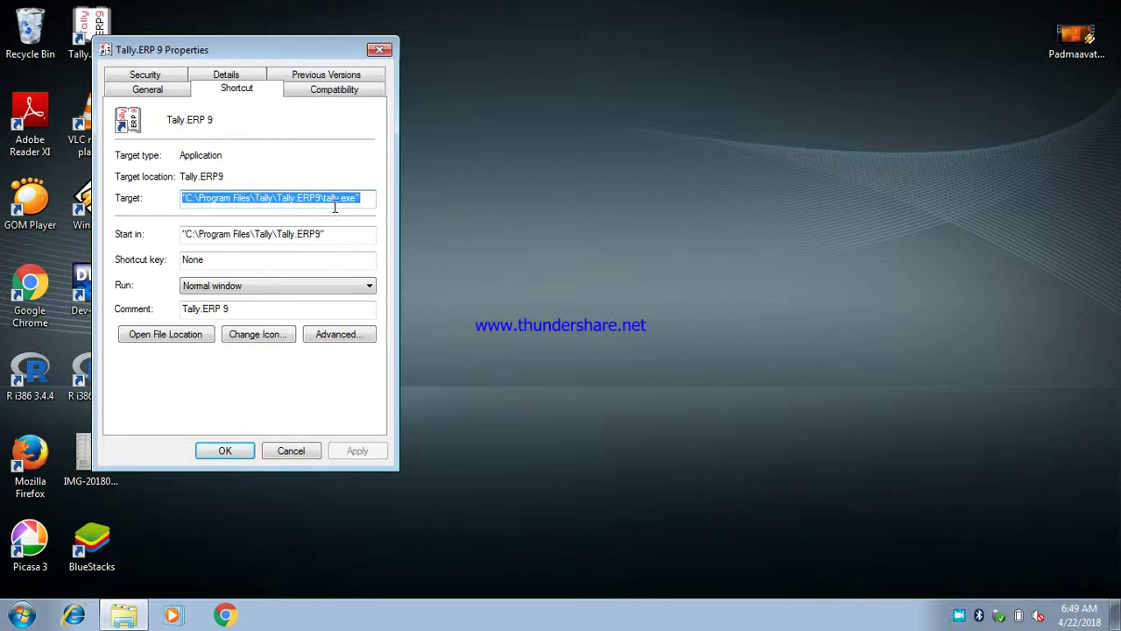
click(146, 93)
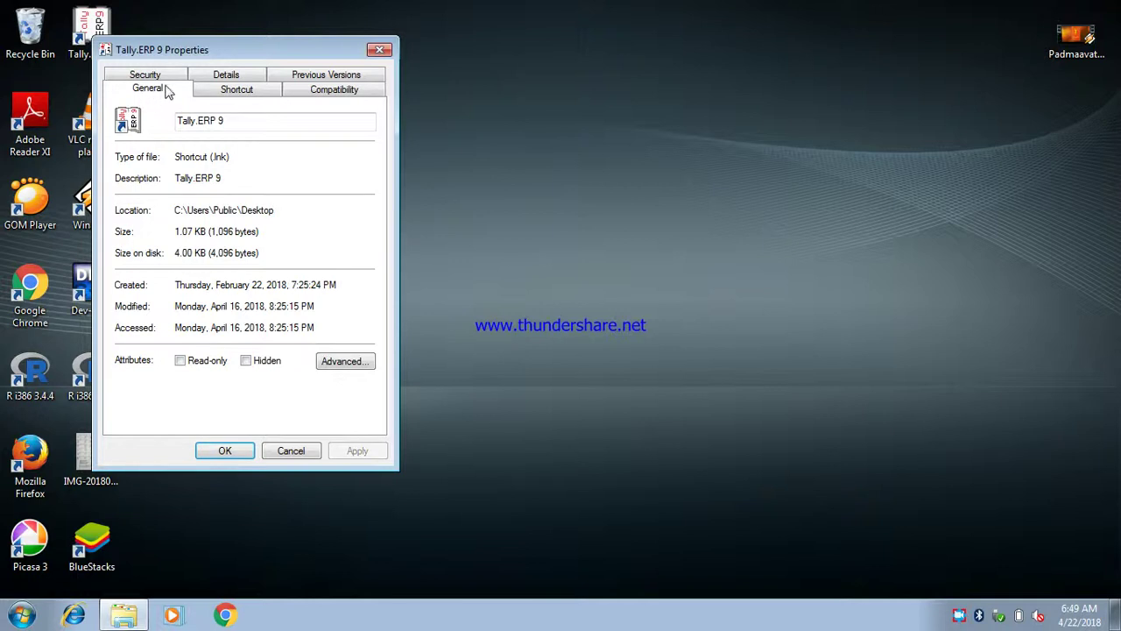
click(236, 96)
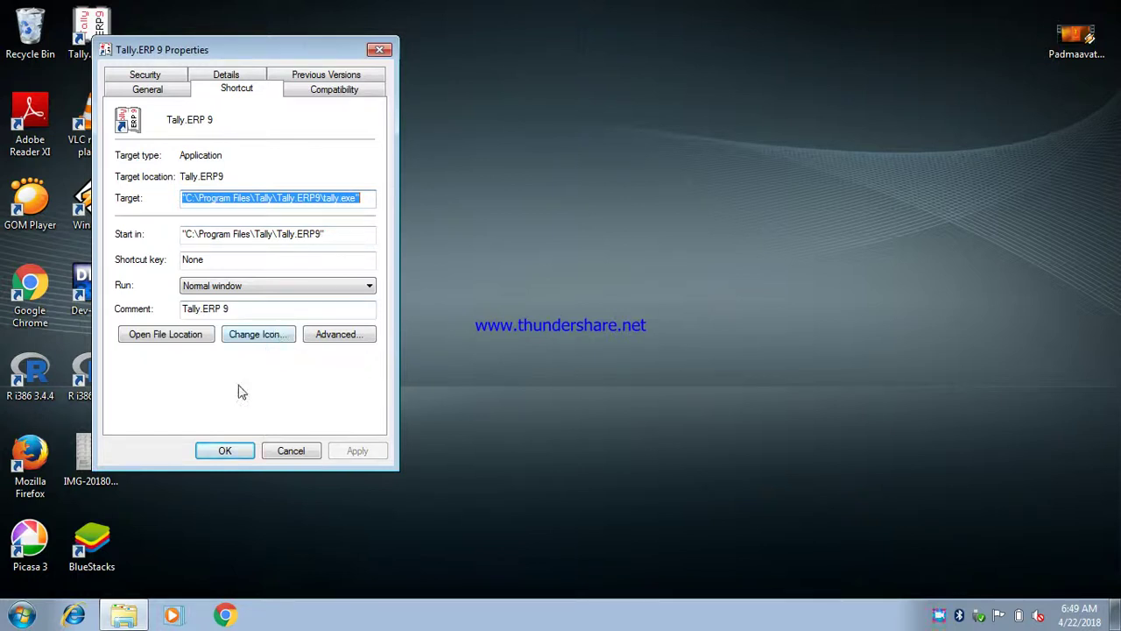
click(225, 448)
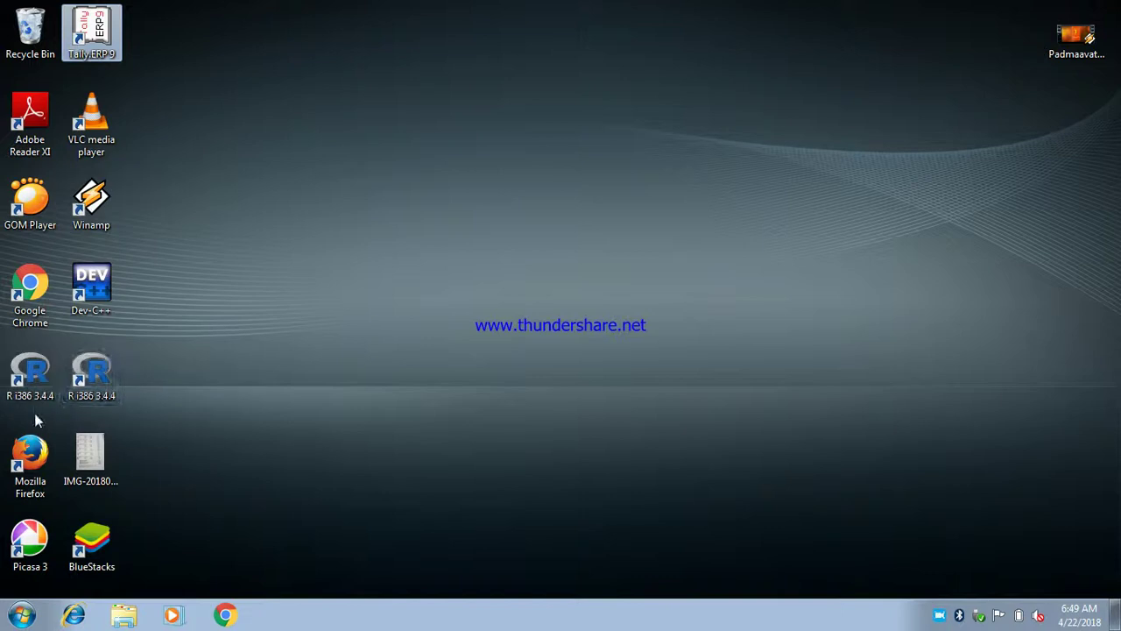
Step: Browse to the Tally data folder at C:\Users\Public\Tally.ERP9\Data
click(21, 615)
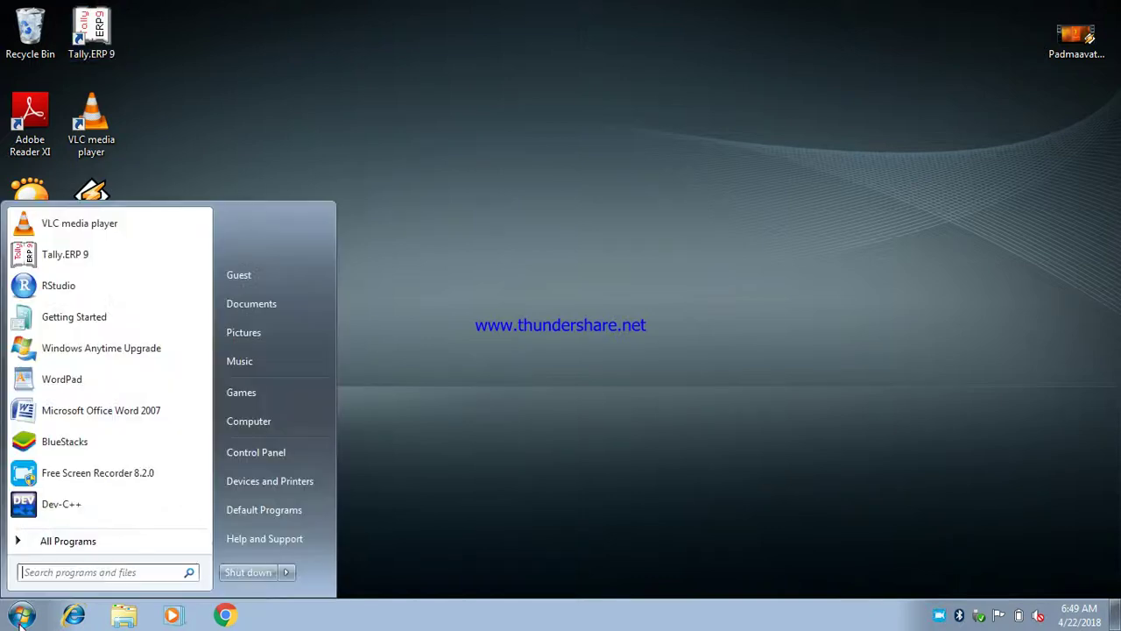
click(241, 428)
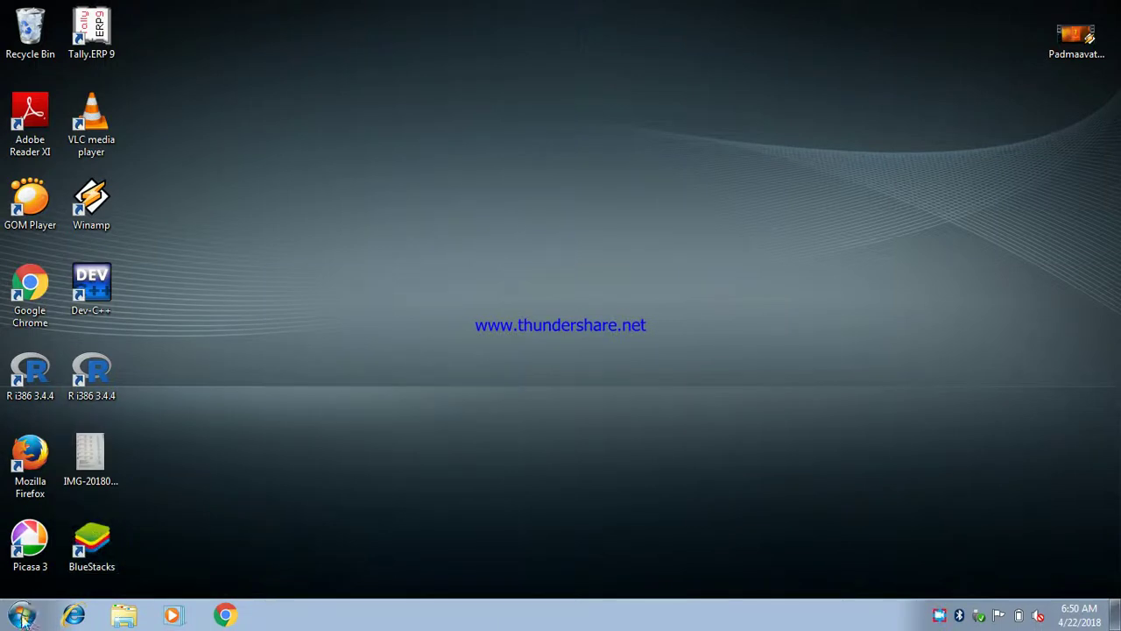
click(132, 620)
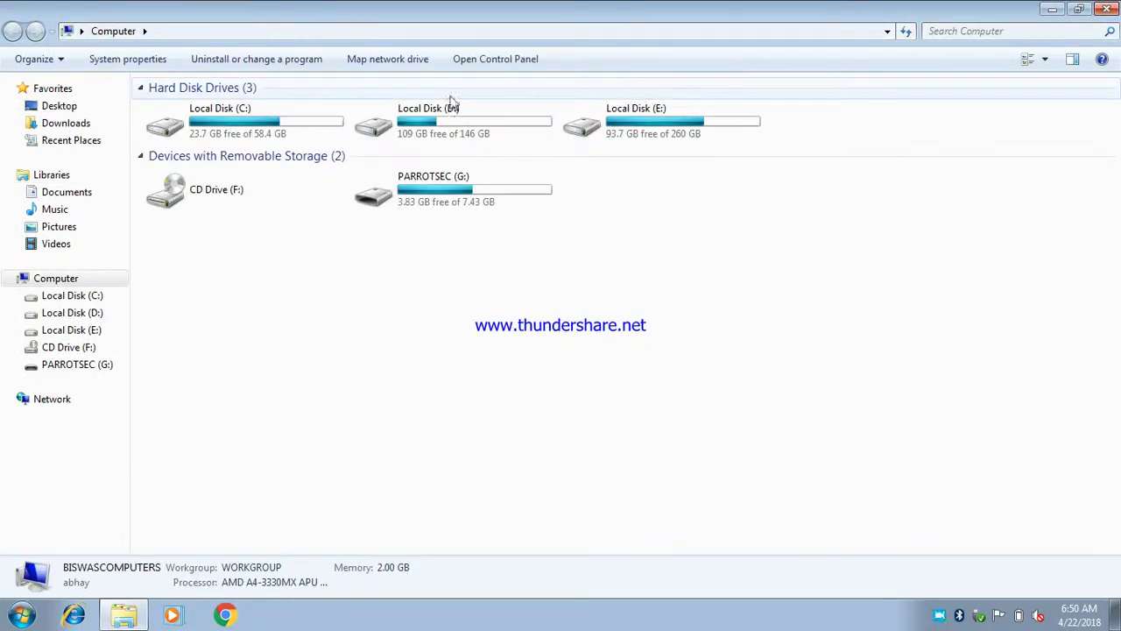
click(304, 119)
double_click(303, 119)
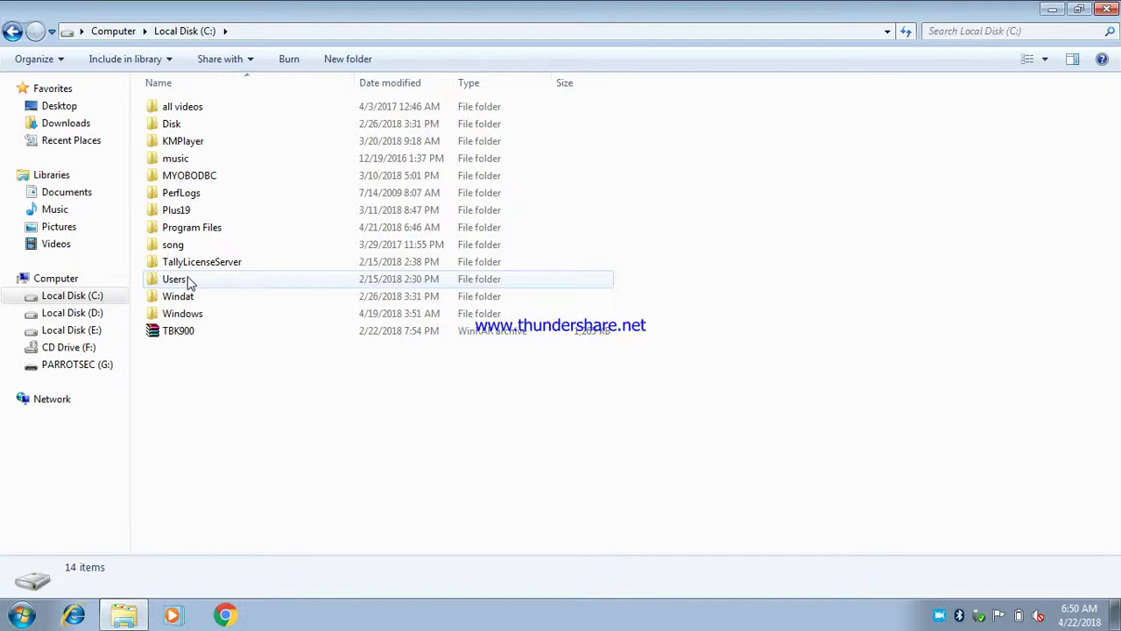
double_click(188, 280)
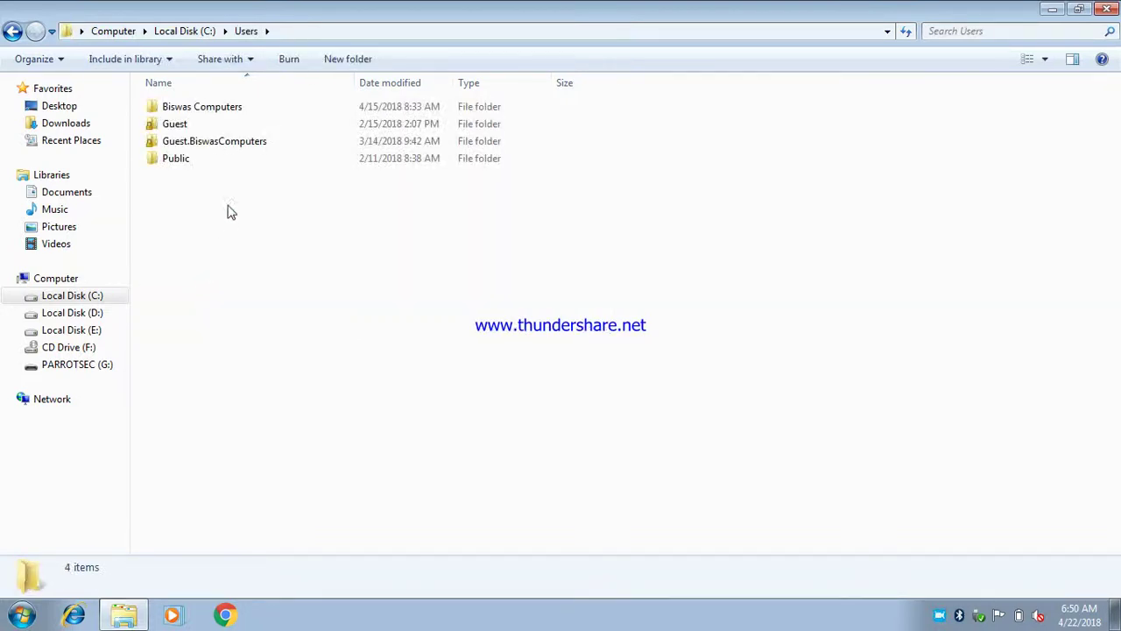
click(204, 163)
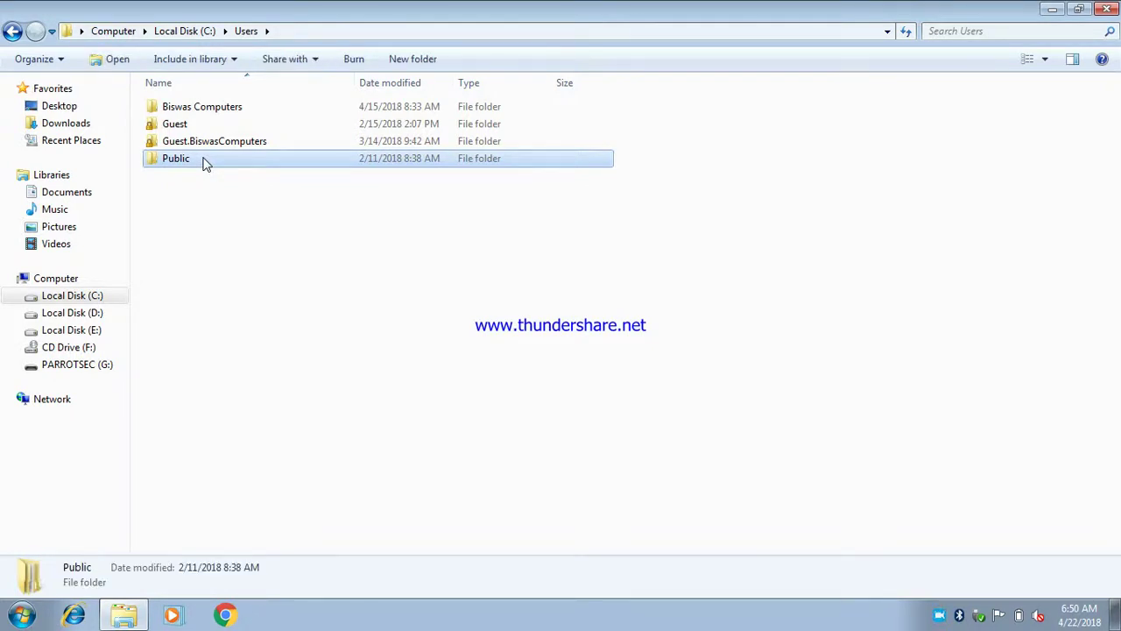
double_click(204, 164)
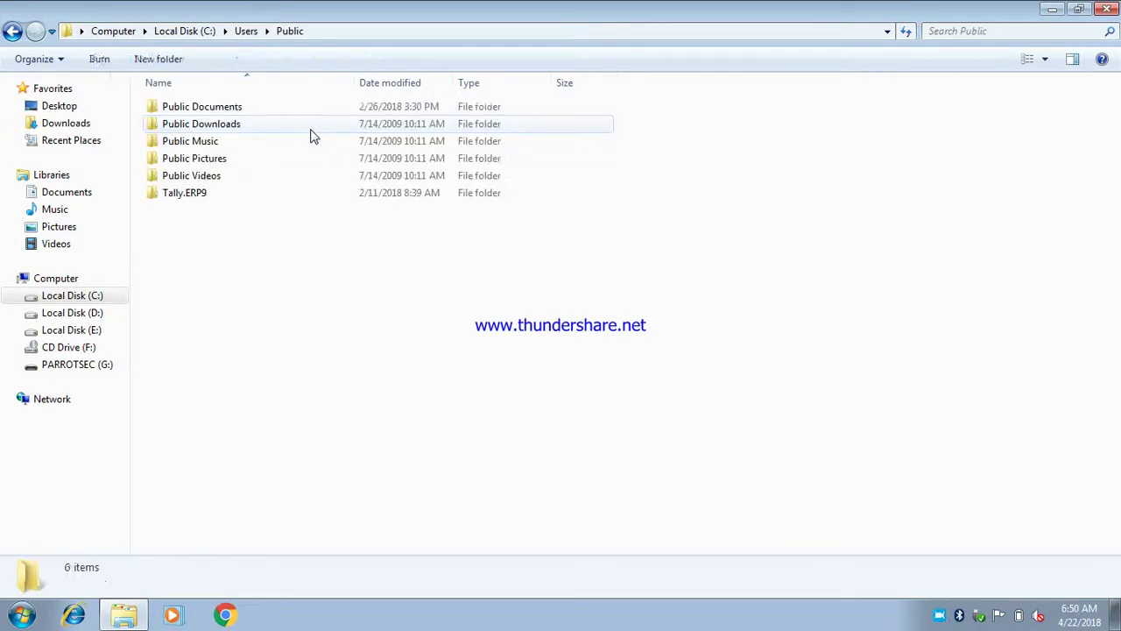
double_click(245, 194)
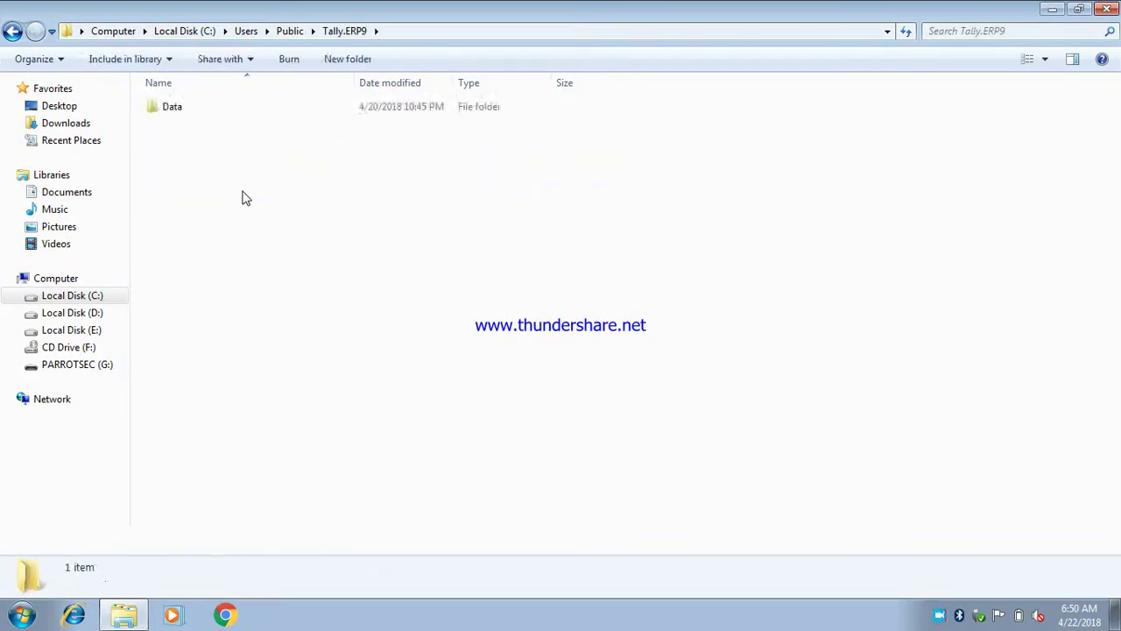
double_click(338, 113)
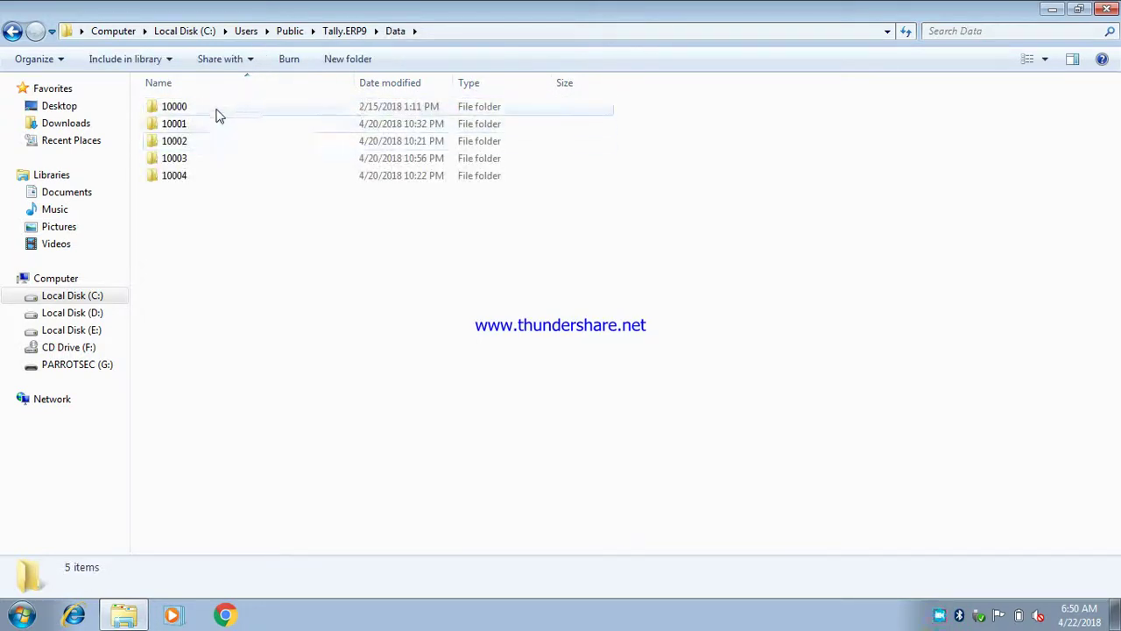
Step: Copy the 10003 company data folder to the clipboard and close the folder window
click(200, 168)
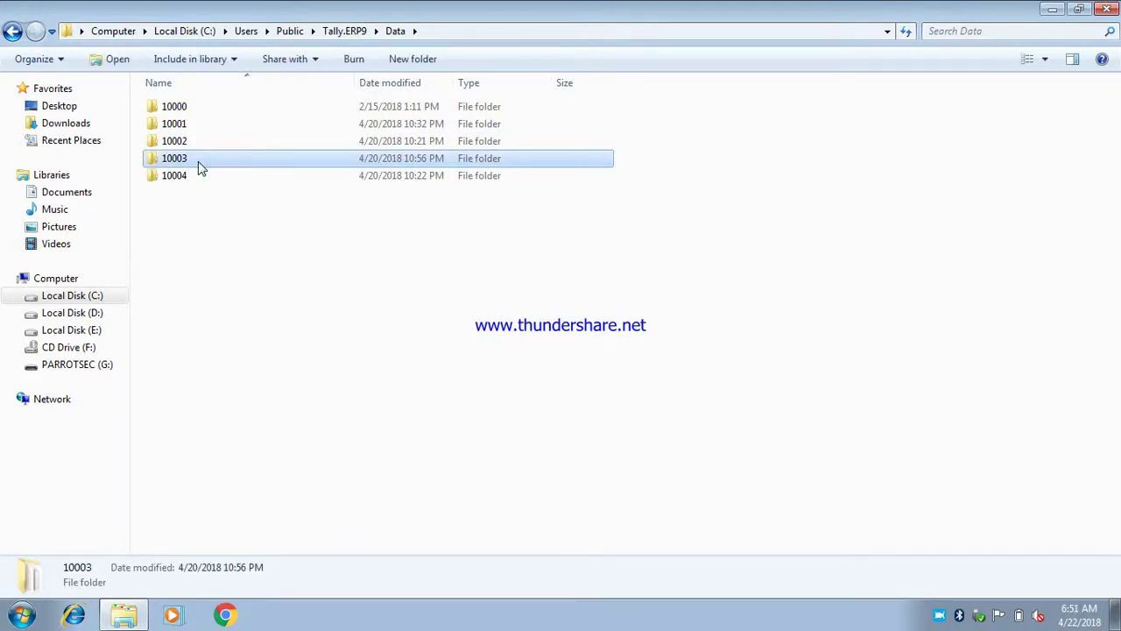
right_click(200, 168)
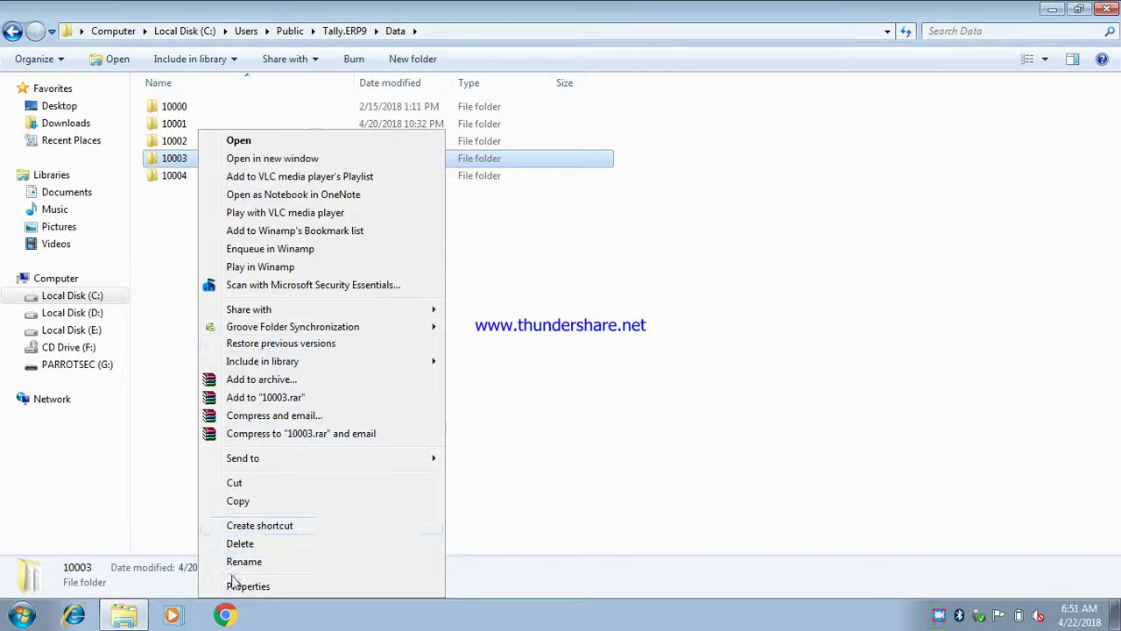
click(238, 501)
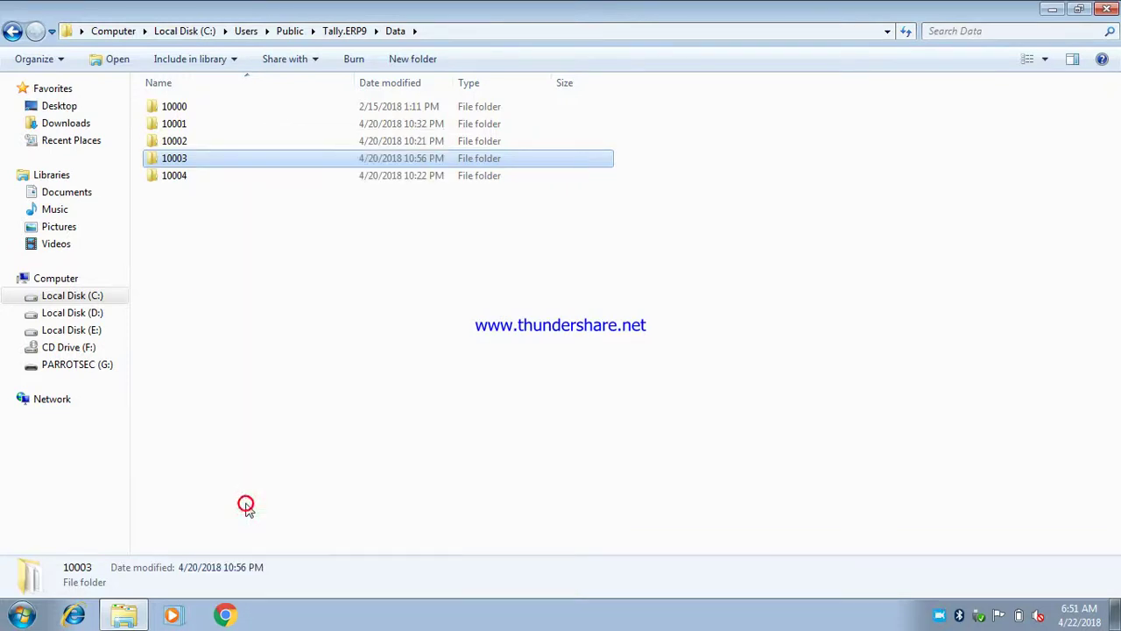
click(259, 435)
right_click(259, 434)
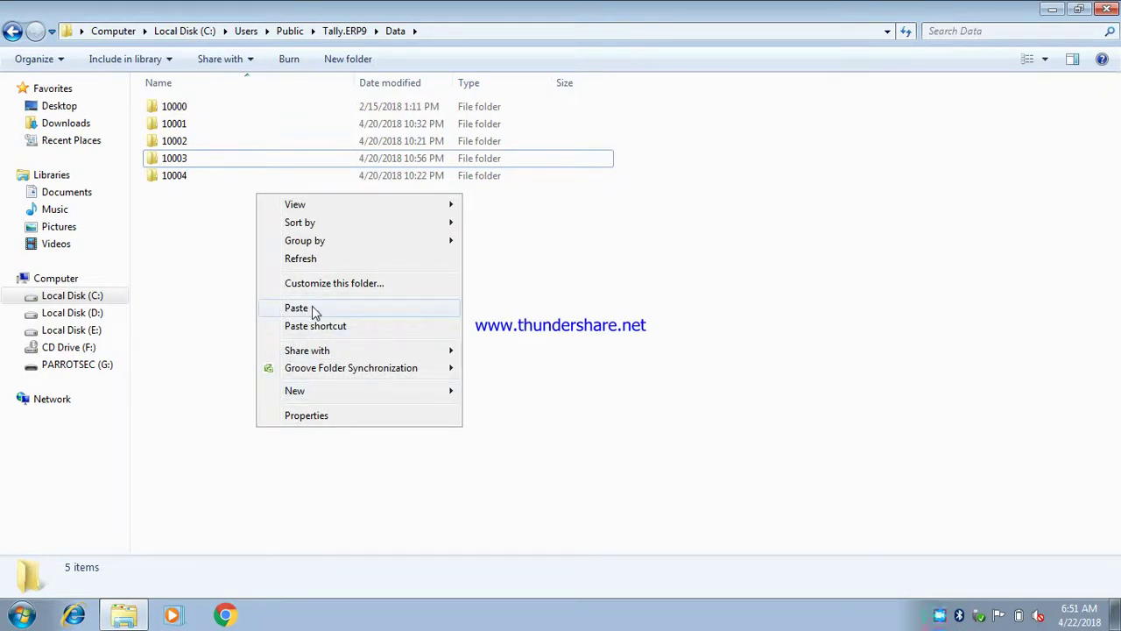
click(663, 269)
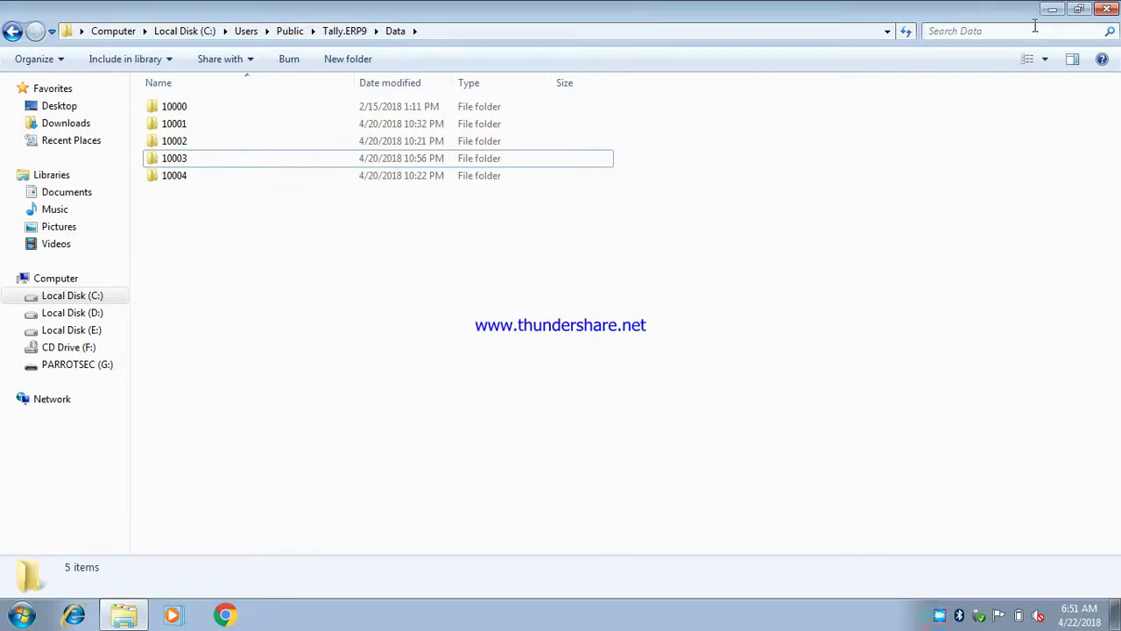
click(1105, 11)
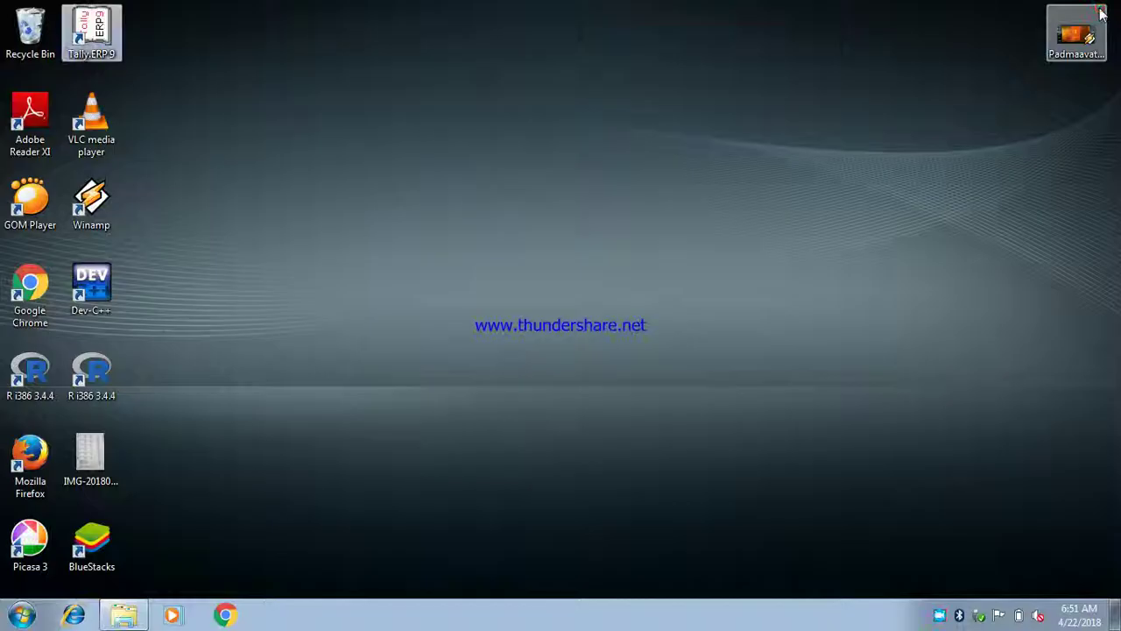
Step: Review the target and start-in paths of the Tally.ERP 9 shortcut, and close its properties
right_click(117, 54)
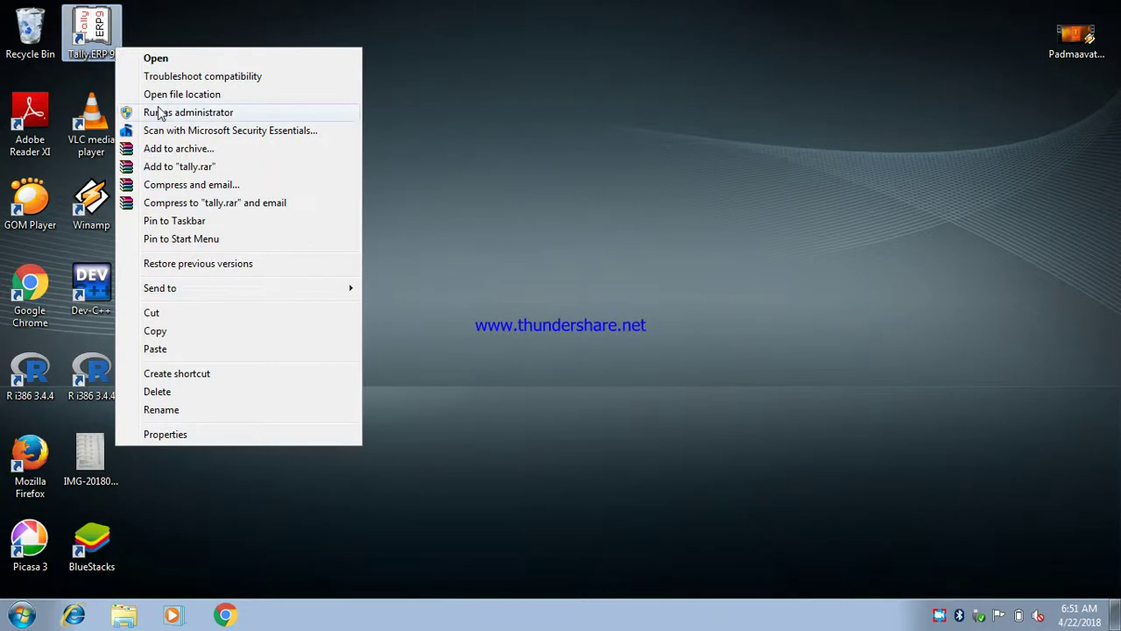
click(171, 434)
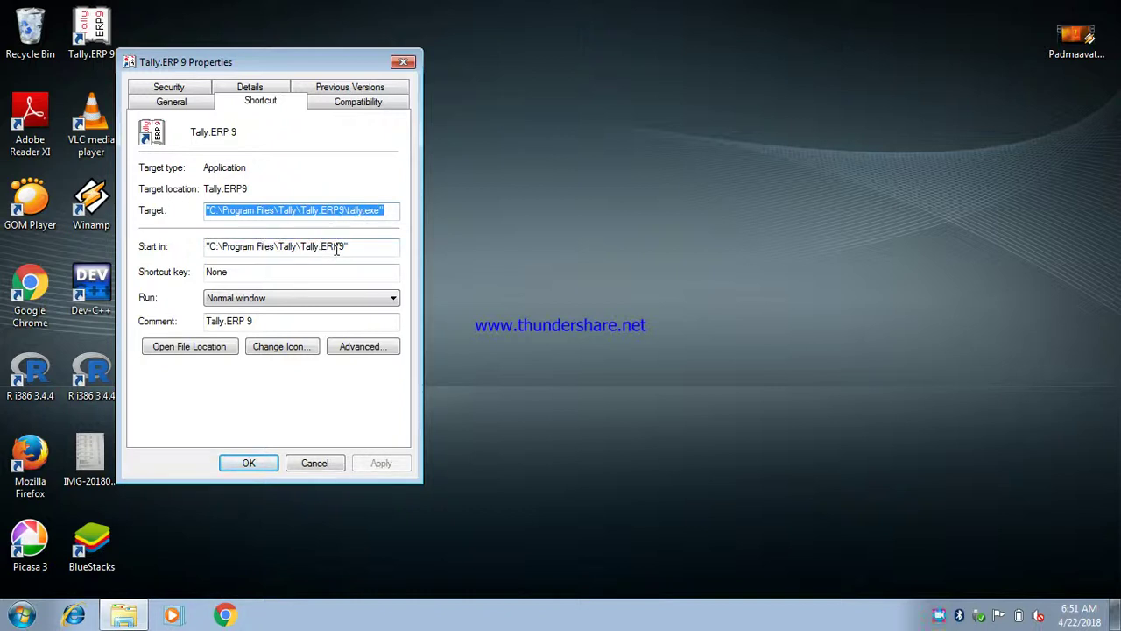
click(247, 465)
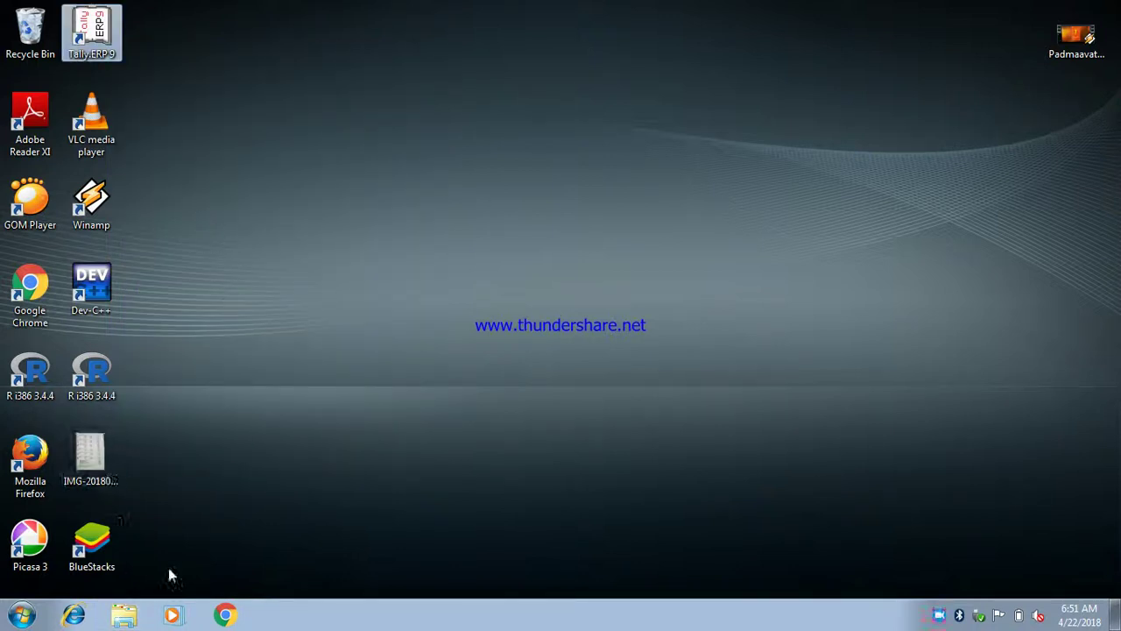
Step: Revisit Users, Public, Tally.ERP9 and Data on Local Disk (C:) to view the company folders, and close the window
click(114, 616)
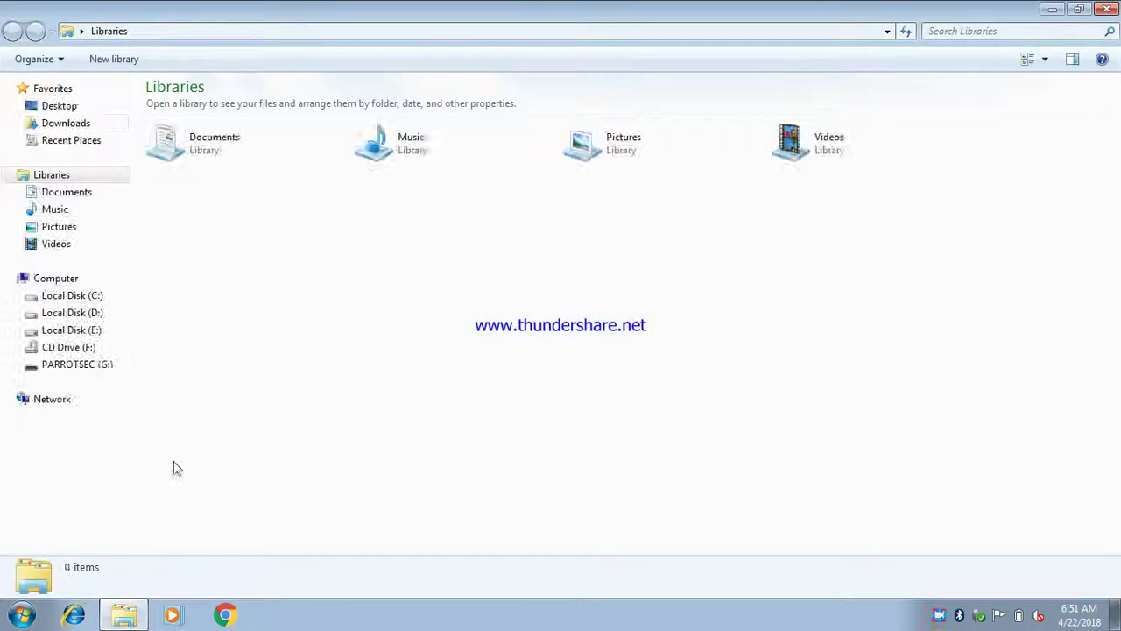
click(86, 296)
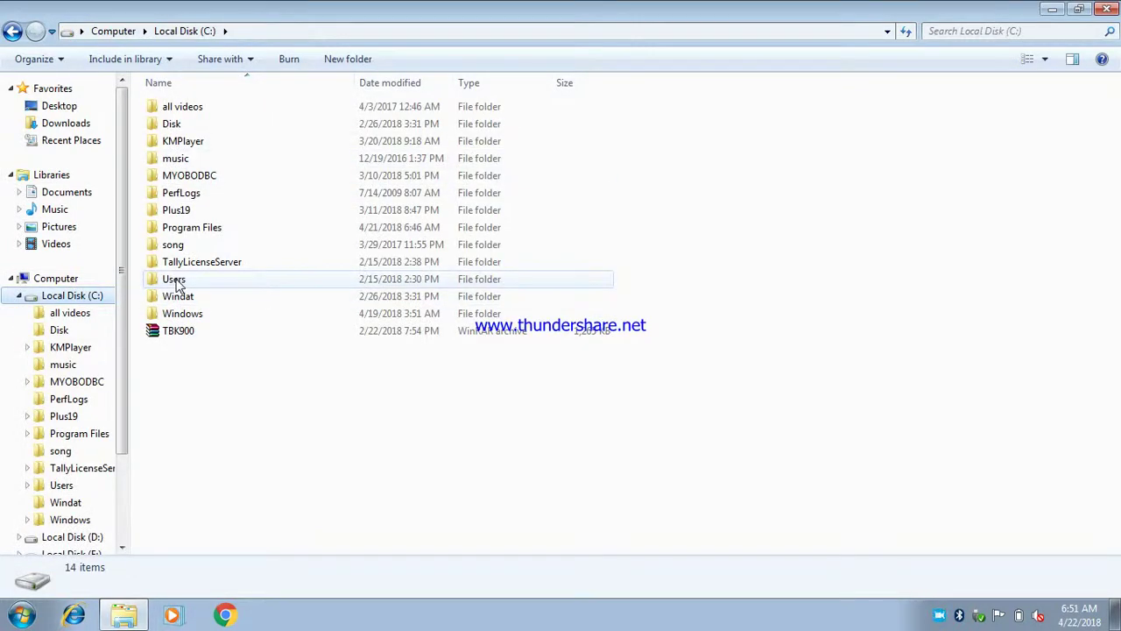
double_click(176, 281)
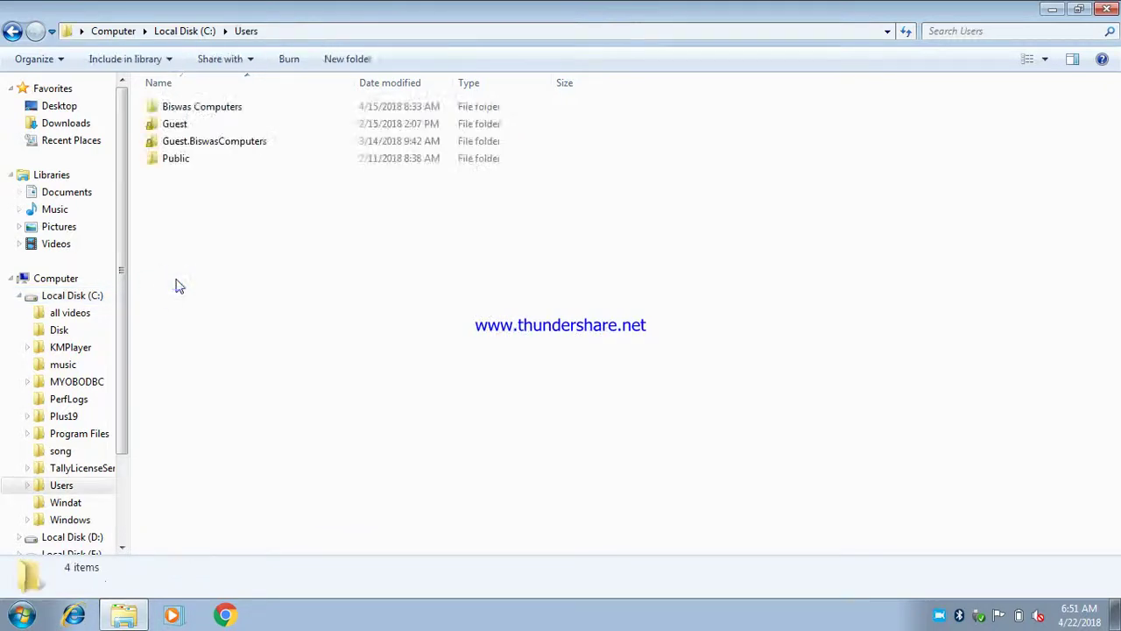
double_click(195, 160)
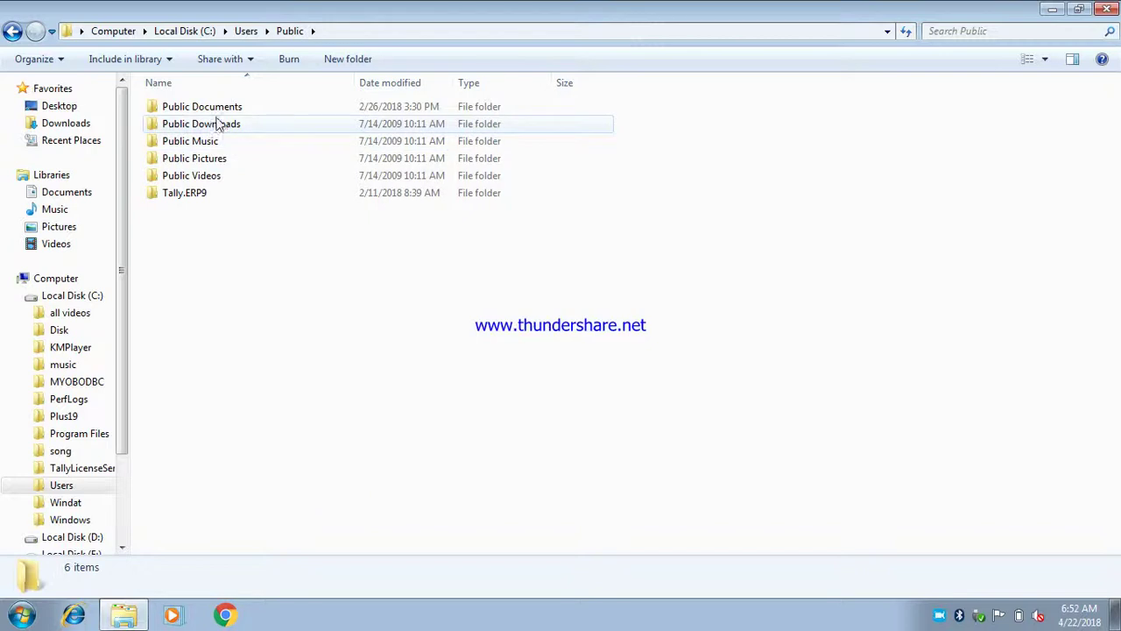
double_click(207, 194)
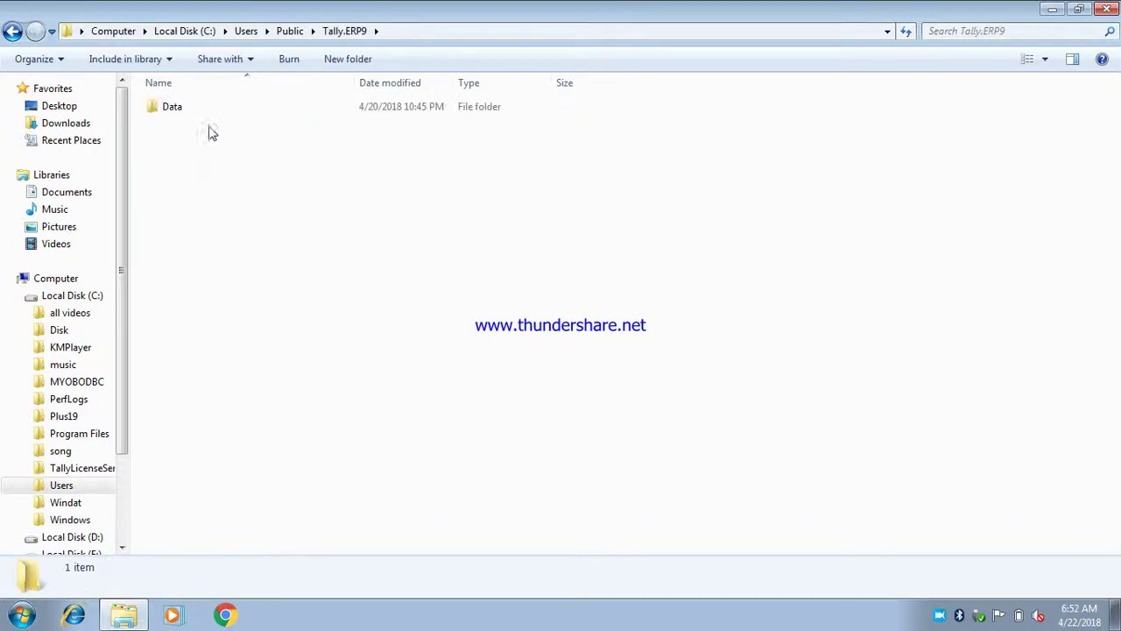
double_click(224, 108)
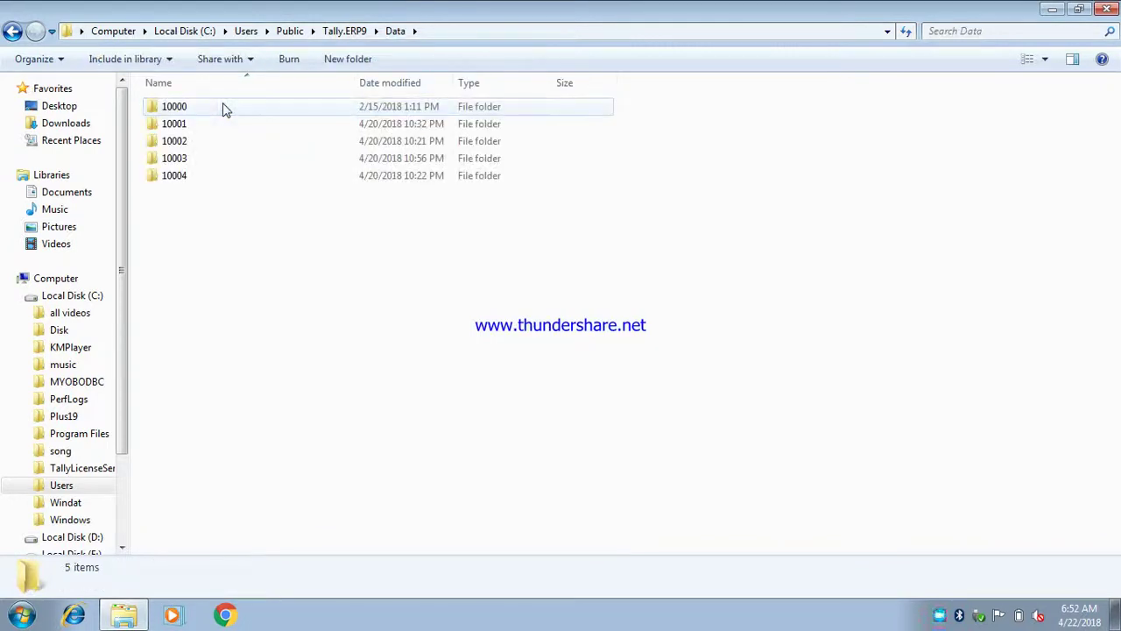
click(1102, 12)
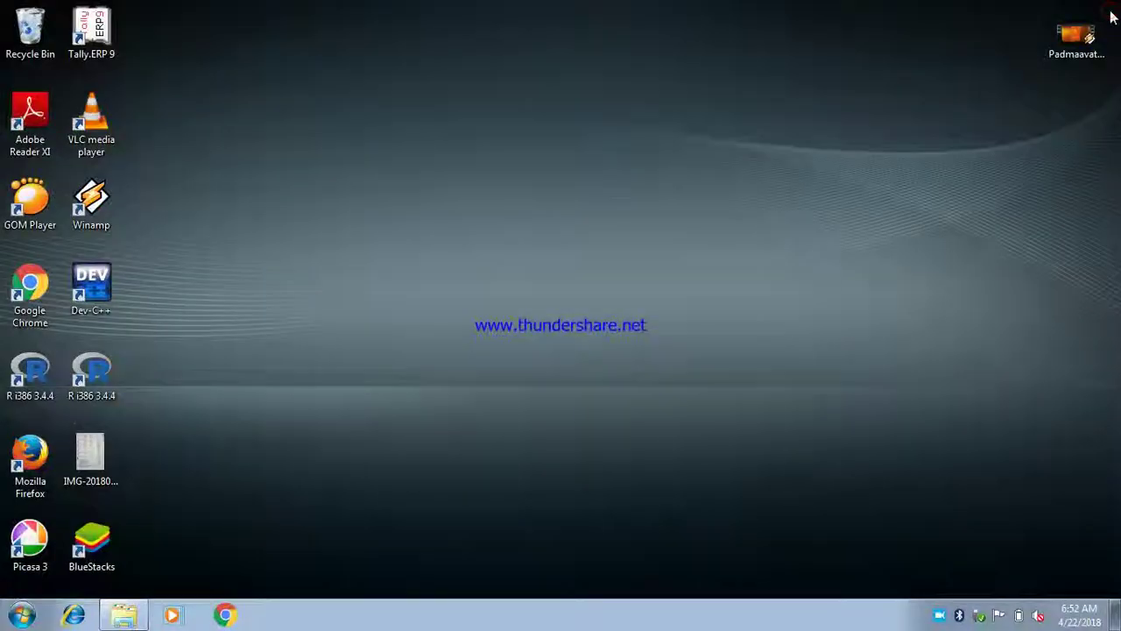
right_click(937, 617)
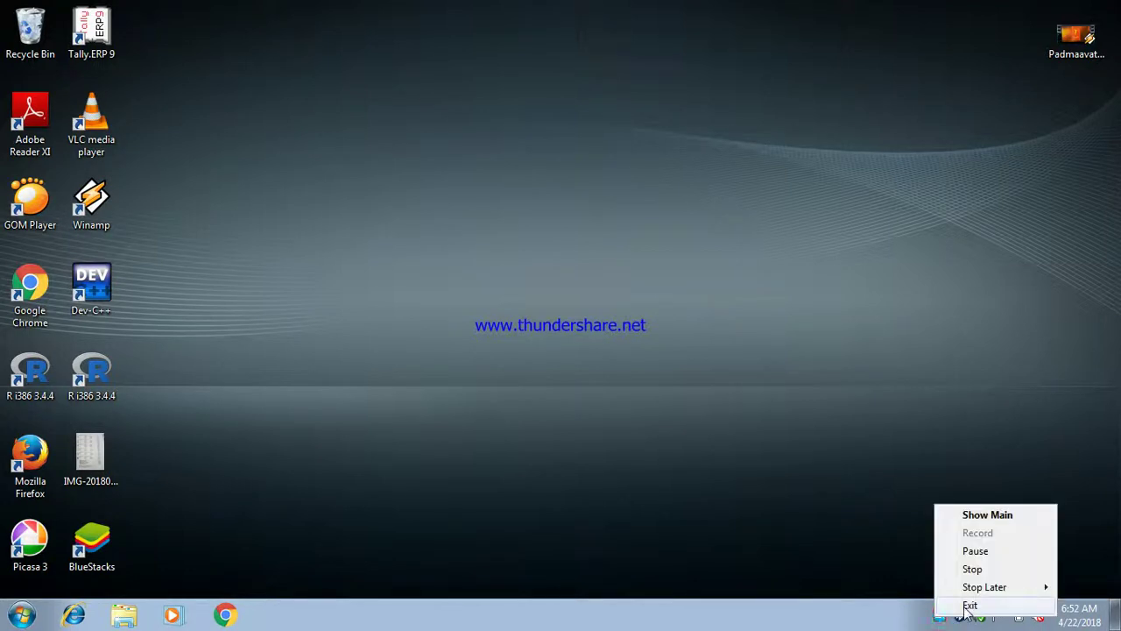
click(973, 514)
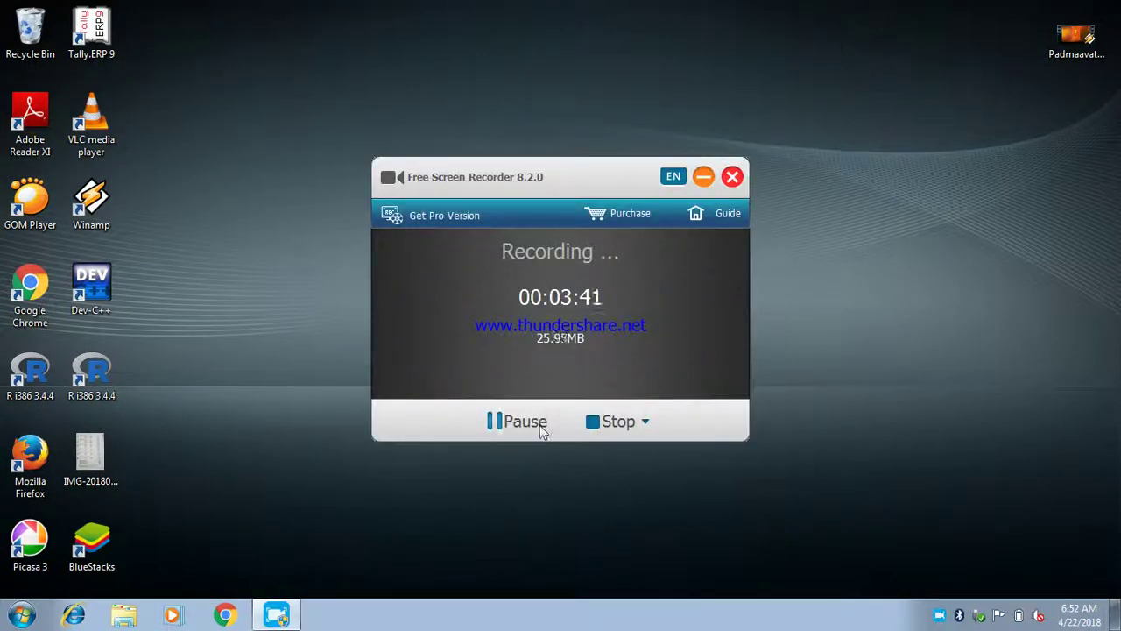